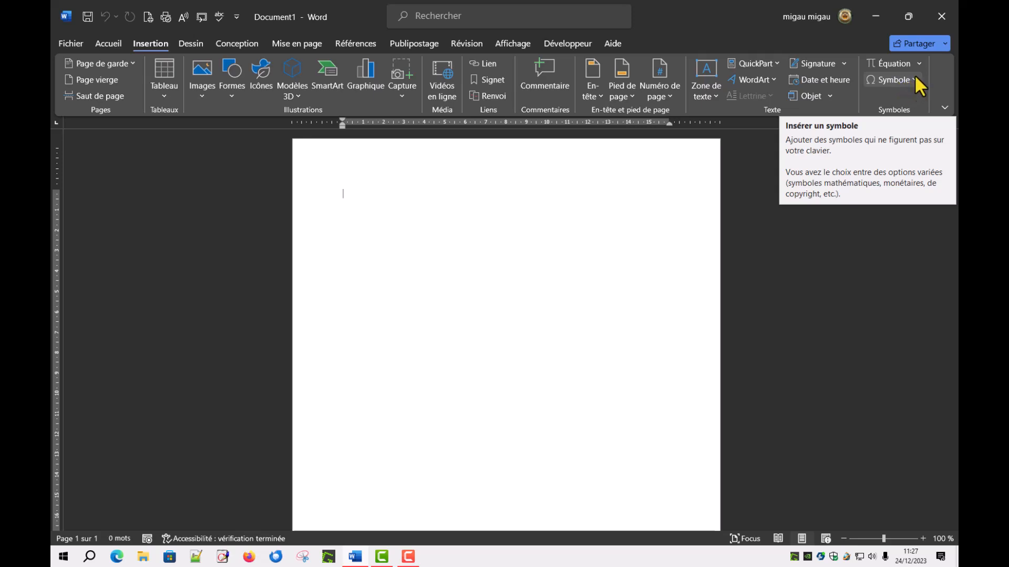
Step: Open the full special characters dialog for inserting symbols and move it higher on the screen
{"action": "left_click", "coordinate": [914, 79]}
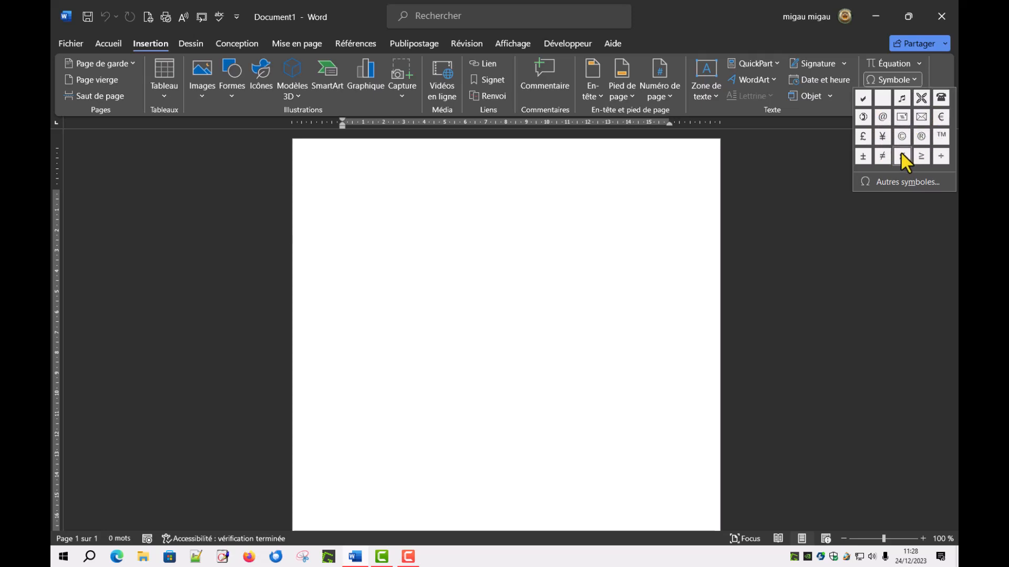
{"action": "left_click", "coordinate": [891, 181]}
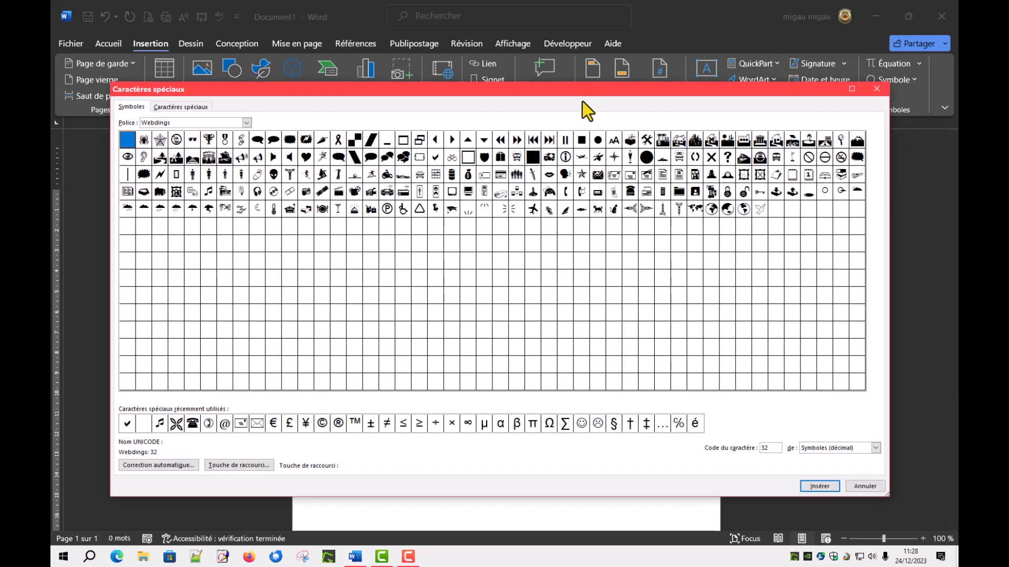
{"action": "left_click_drag", "start_coordinate": [576, 90], "coordinate": [591, 32]}
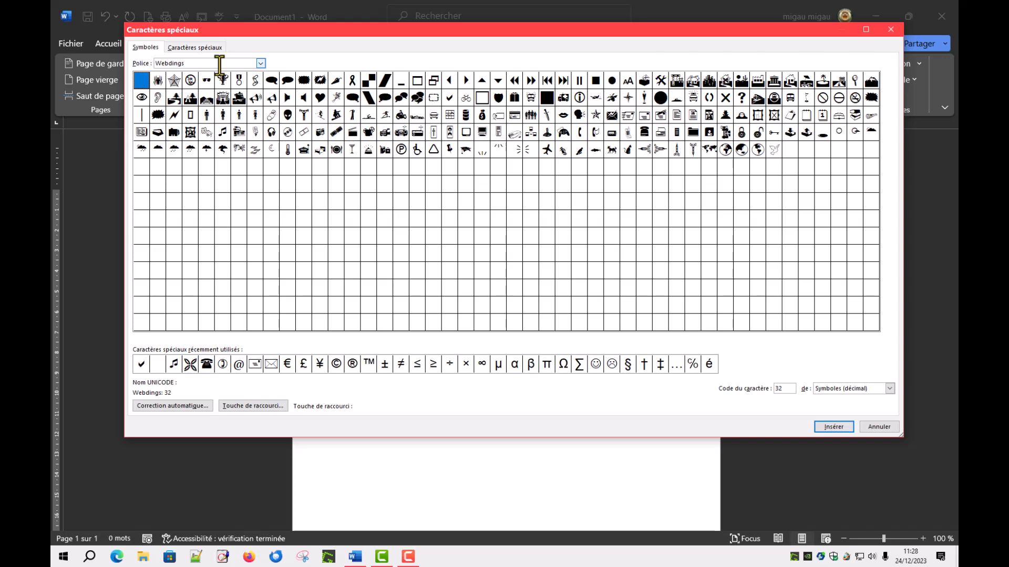
Step: Display the characters of the Algerian font in the symbol grid
{"action": "left_click", "coordinate": [261, 62]}
{"action": "scroll", "coordinate": [210, 92], "scroll_direction": "up", "scroll_amount": 2}
{"action": "left_click_drag", "start_coordinate": [263, 103], "coordinate": [263, 84]}
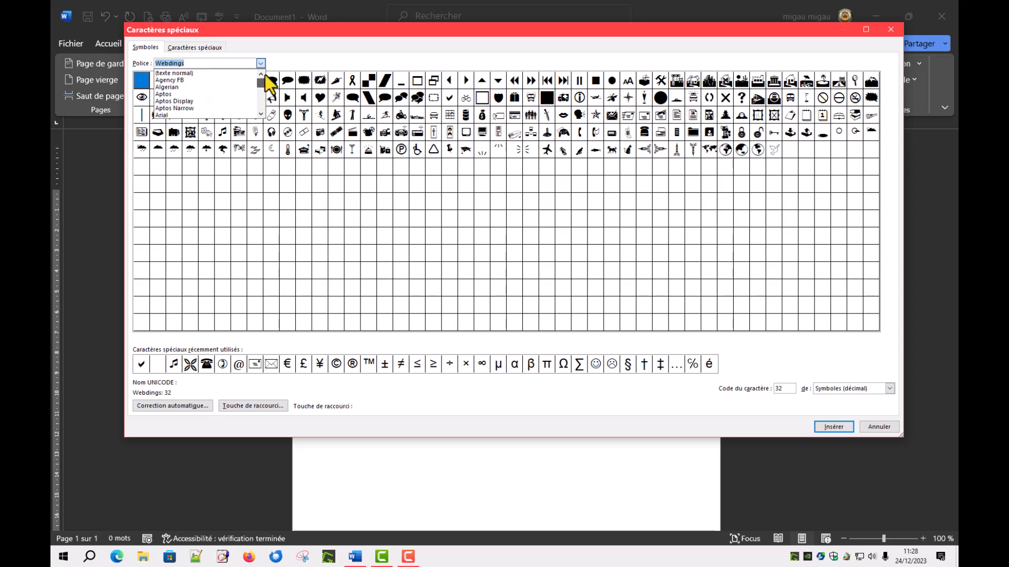
{"action": "left_click", "coordinate": [170, 87]}
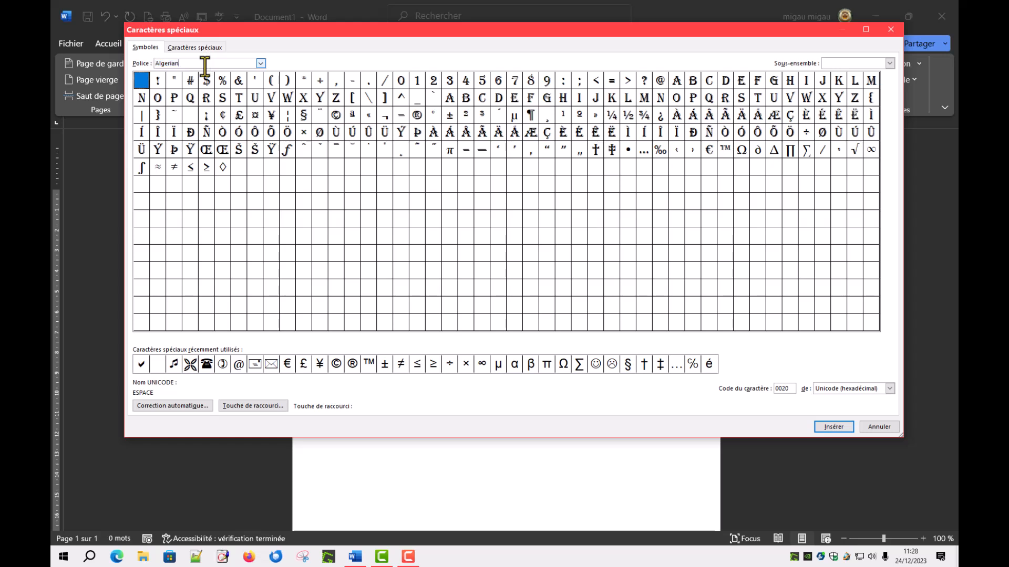
Step: Switch the symbol font to Webdings and enlarge the special characters dialog downward
{"action": "type", "text": "webdings"}
{"action": "key", "text": "Return"}
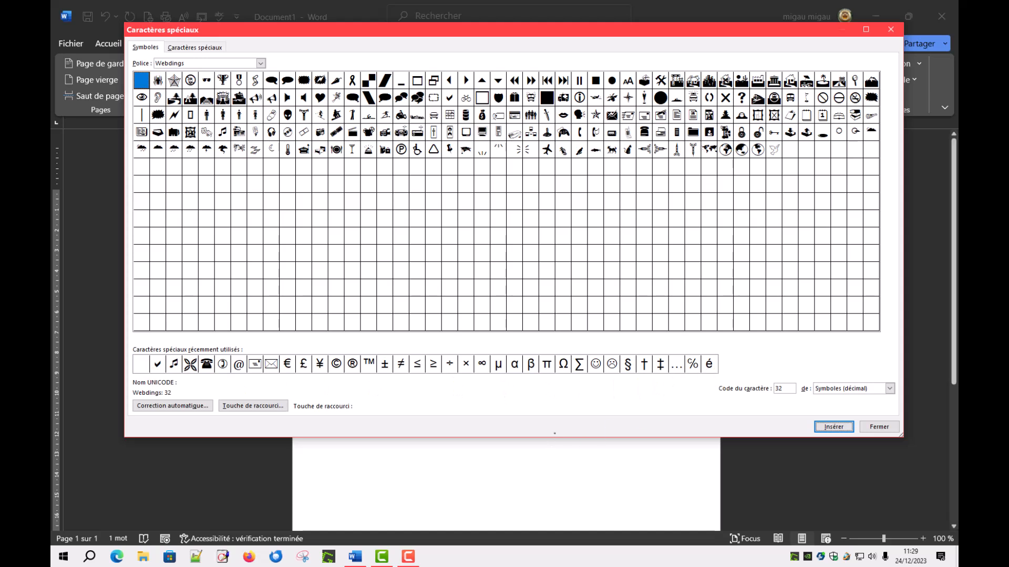
{"action": "left_click_drag", "start_coordinate": [554, 436], "coordinate": [545, 531]}
{"action": "left_click_drag", "start_coordinate": [510, 477], "coordinate": [509, 480]}
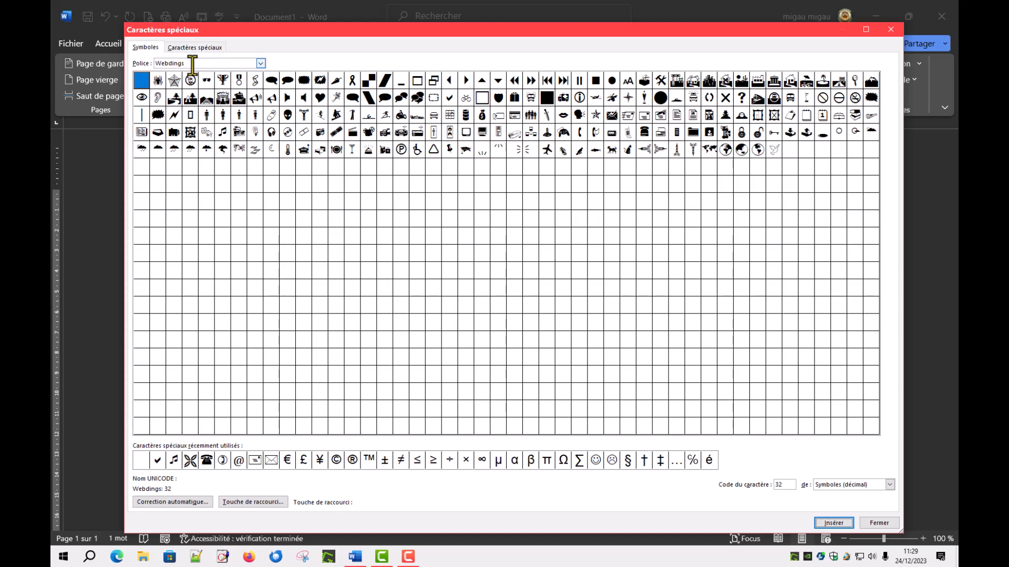
Step: Change the symbol font to Wingdings to view its character set
{"action": "left_click_drag", "start_coordinate": [192, 65], "coordinate": [137, 58]}
{"action": "type", "text": "windings"}
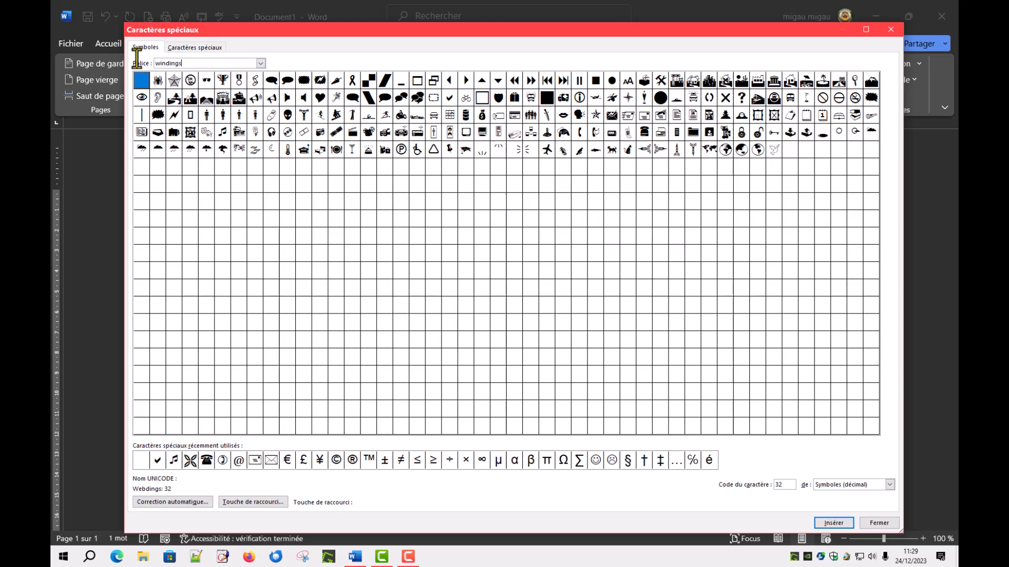
{"action": "key", "text": "Return"}
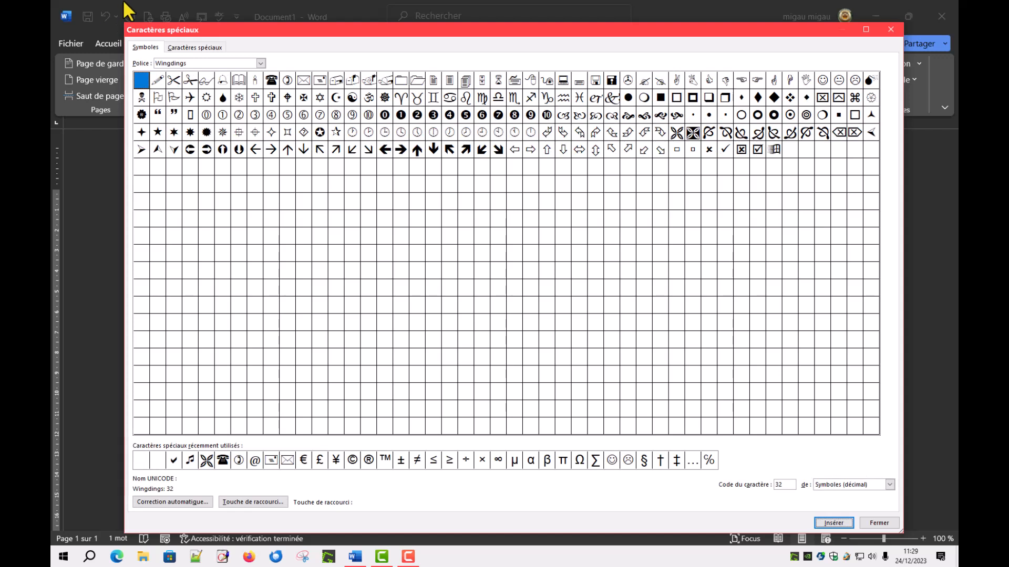
Step: View the Wingdings 2 symbol set, followed by the Wingdings 3 set
{"action": "left_click", "coordinate": [261, 64]}
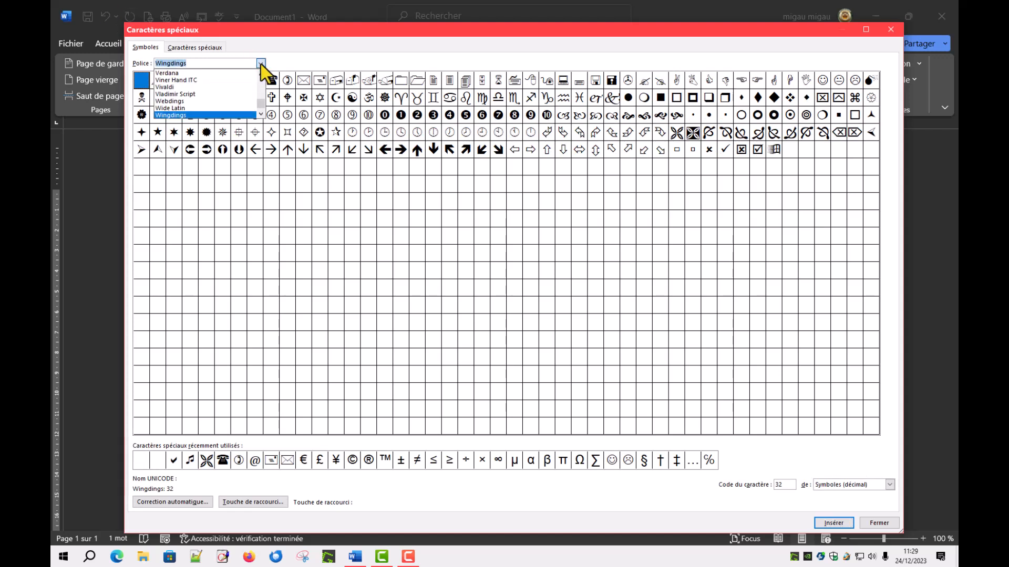
{"action": "scroll", "coordinate": [260, 103], "scroll_direction": "down", "scroll_amount": 4}
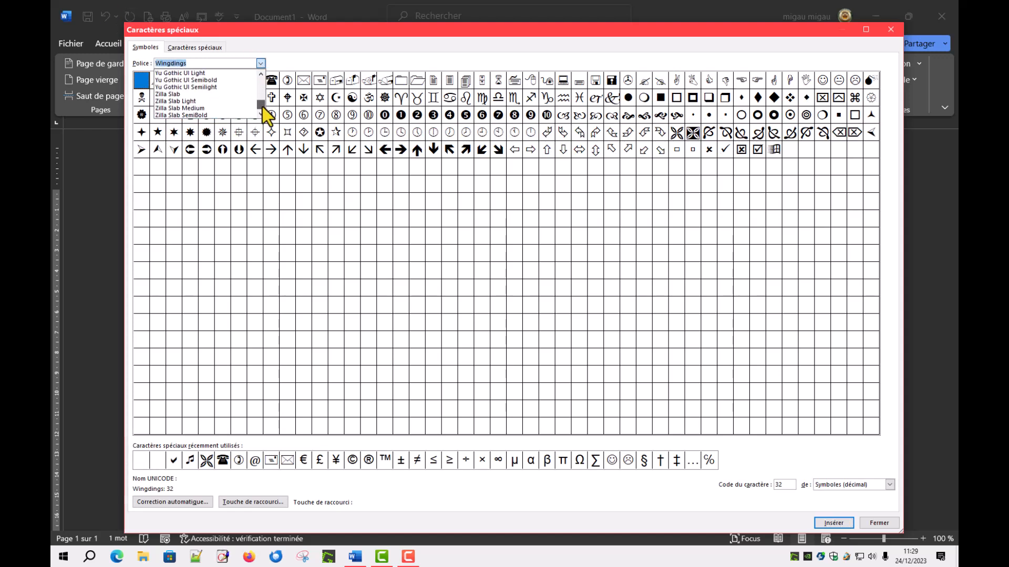
{"action": "left_click", "coordinate": [260, 73]}
{"action": "left_click", "coordinate": [260, 74]}
{"action": "left_click", "coordinate": [260, 74]}
{"action": "left_click", "coordinate": [260, 74]}
{"action": "left_click", "coordinate": [261, 74]}
{"action": "left_click", "coordinate": [261, 74]}
{"action": "left_click", "coordinate": [261, 73]}
{"action": "left_click", "coordinate": [260, 73]}
{"action": "left_click", "coordinate": [260, 73]}
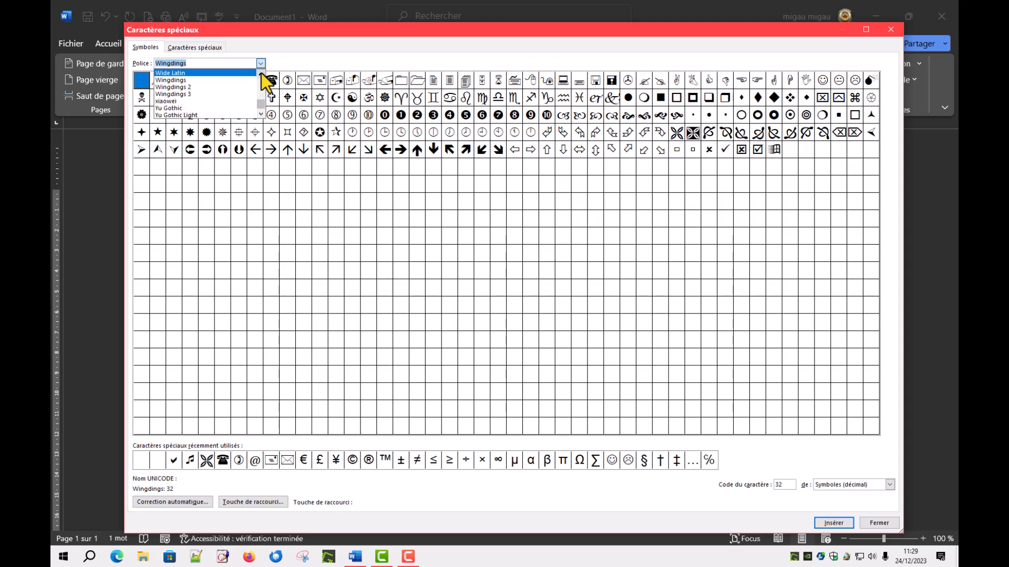
{"action": "left_click", "coordinate": [189, 87]}
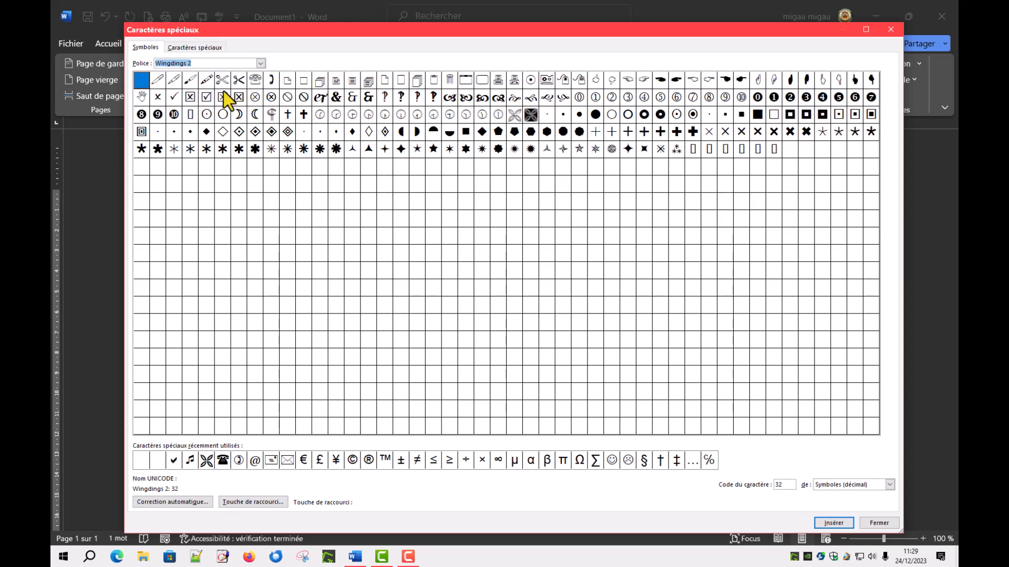
{"action": "left_click", "coordinate": [261, 63]}
{"action": "left_click", "coordinate": [188, 93]}
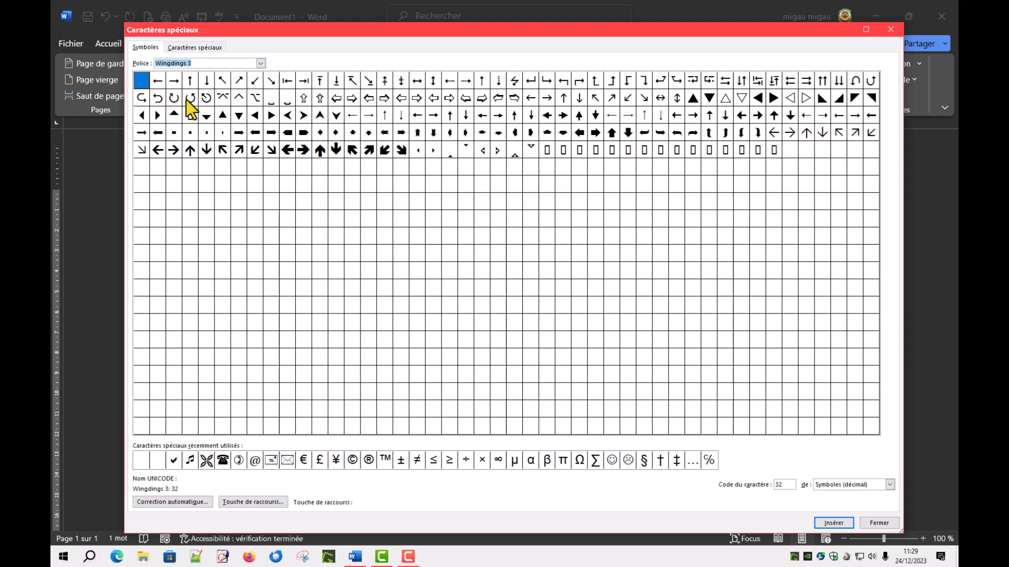
Step: Display the characters of the Sitka Text font in the symbol grid
{"action": "left_click", "coordinate": [260, 63]}
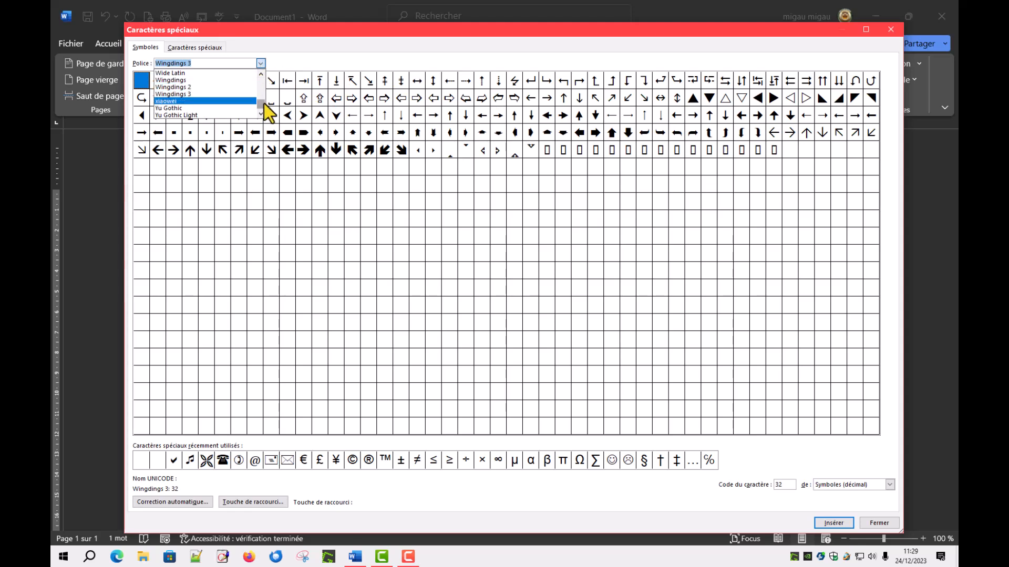
{"action": "scroll", "coordinate": [263, 102], "scroll_direction": "up", "scroll_amount": 10}
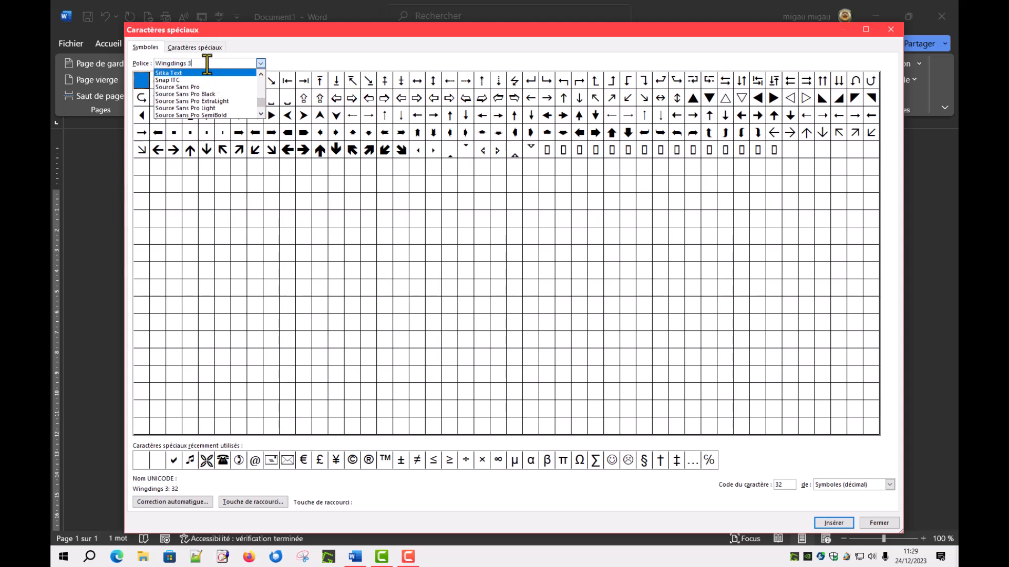
{"action": "left_click", "coordinate": [168, 73]}
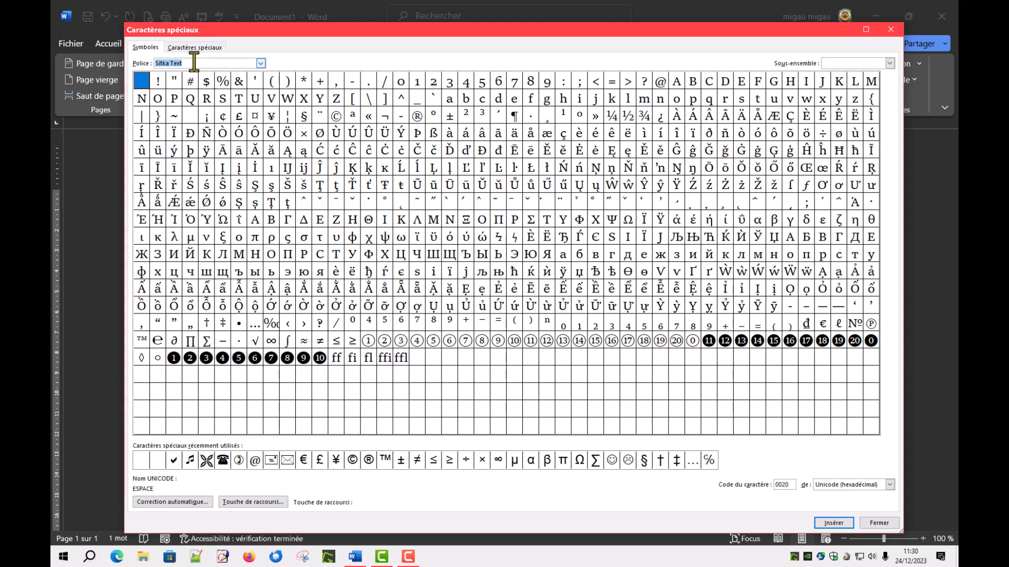
Step: Return the symbol font to Webdings, insert the recently used black telephone symbol into the document and close the dialog
{"action": "type", "text": "webdings"}
{"action": "key", "text": "Return"}
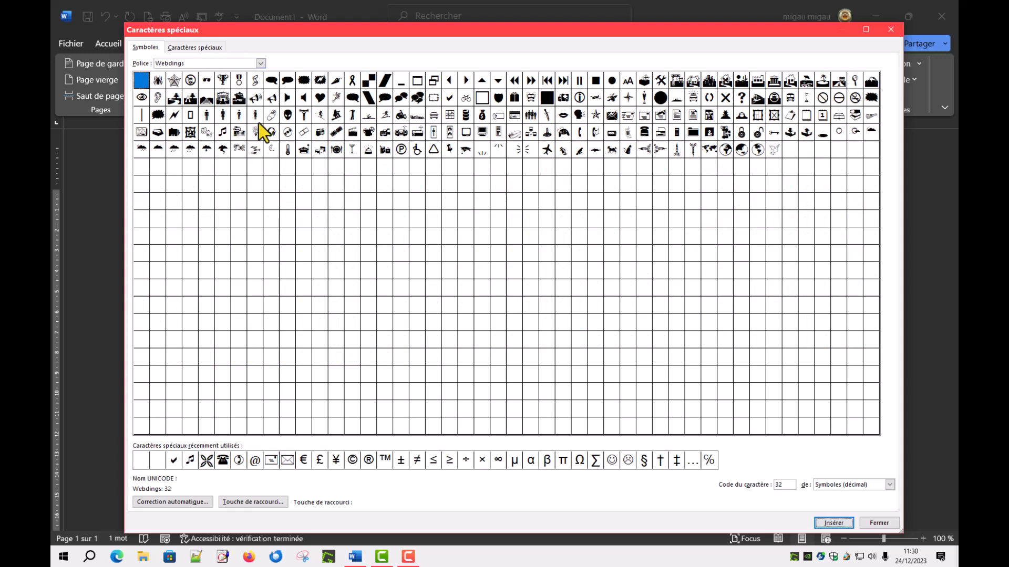
{"action": "left_click", "coordinate": [222, 461]}
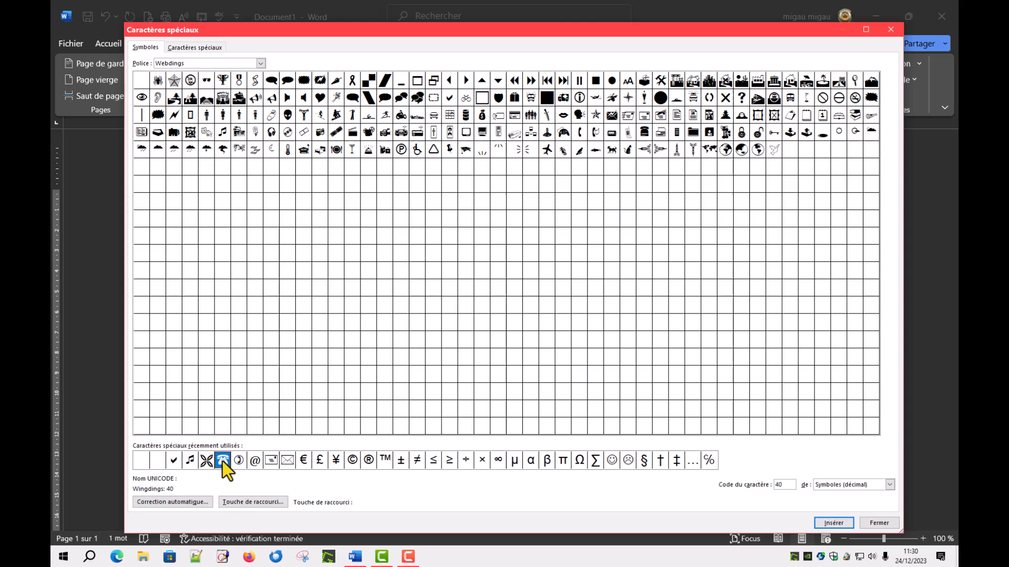
{"action": "left_click", "coordinate": [834, 524]}
{"action": "left_click", "coordinate": [890, 29]}
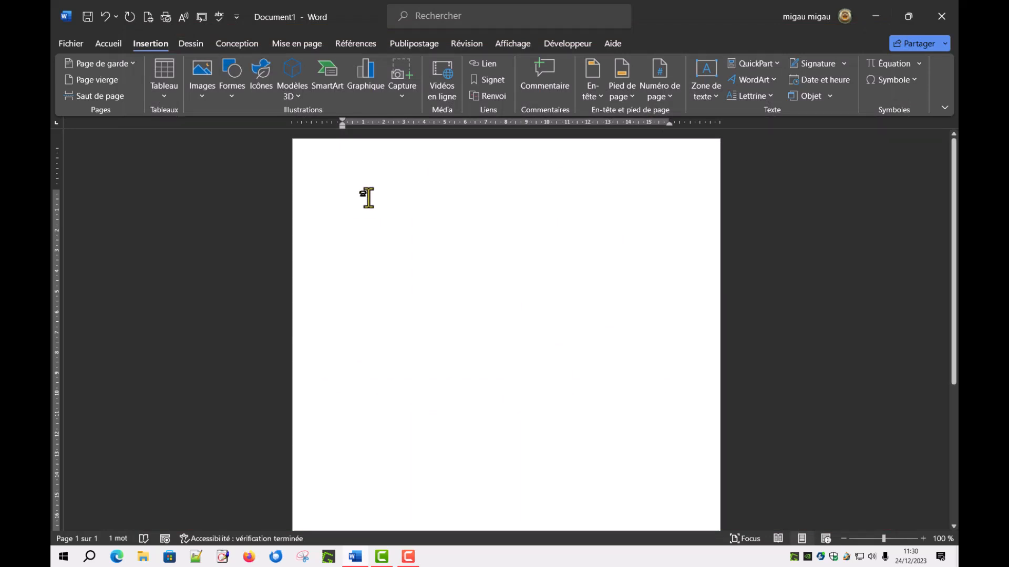
Step: Colour the inserted telephone symbol with the standard purple
{"action": "double_click", "coordinate": [357, 196]}
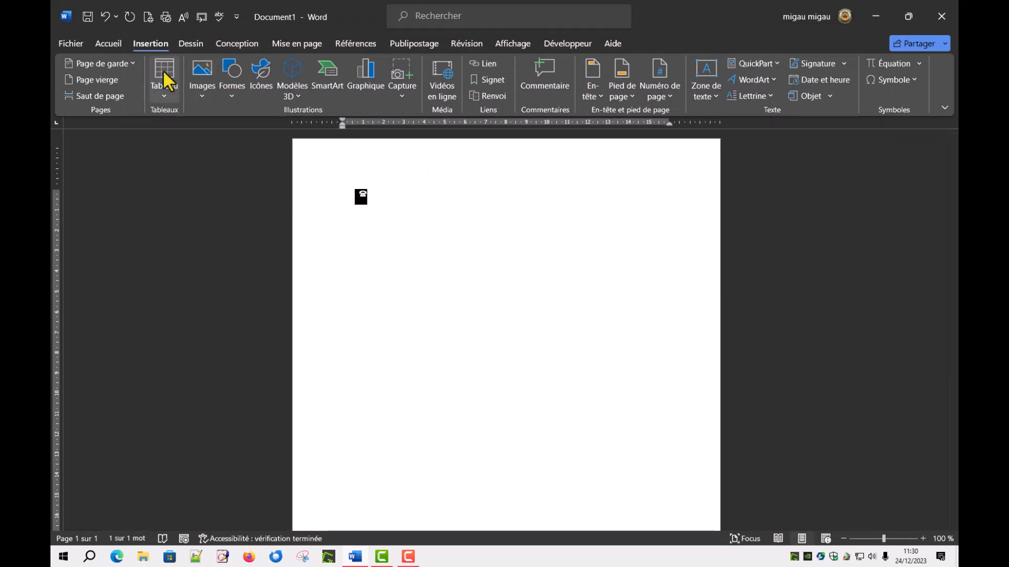
{"action": "left_click", "coordinate": [101, 46]}
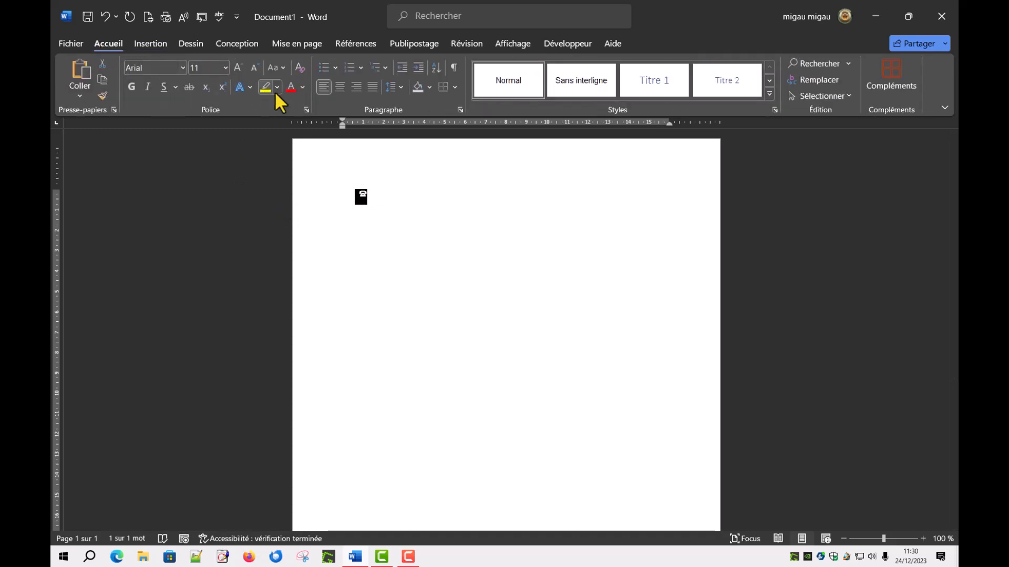
{"action": "left_click", "coordinate": [302, 87]}
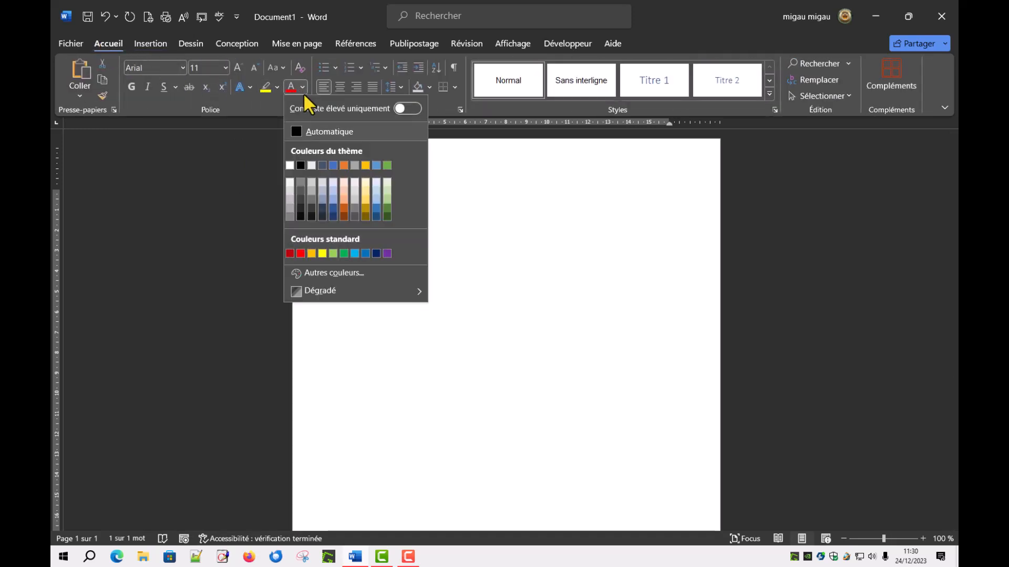
{"action": "left_click", "coordinate": [387, 253]}
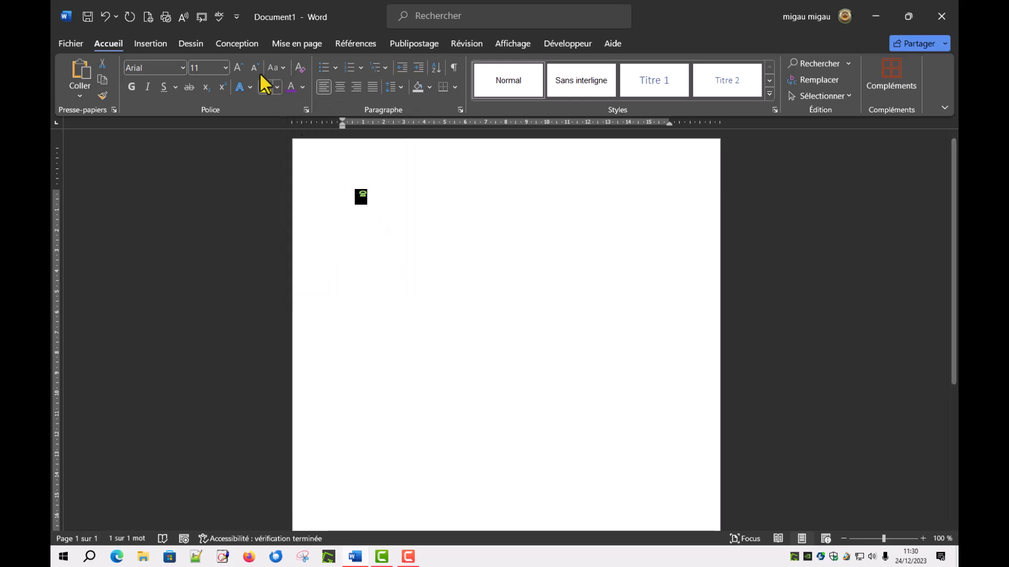
Step: Increase the telephone symbol's font size to 28 and deselect it
{"action": "left_click", "coordinate": [237, 67]}
{"action": "left_click", "coordinate": [237, 67]}
{"action": "left_click", "coordinate": [237, 67]}
{"action": "left_click", "coordinate": [238, 67]}
{"action": "left_click", "coordinate": [237, 67]}
{"action": "left_click", "coordinate": [237, 66]}
{"action": "left_click", "coordinate": [237, 67]}
{"action": "left_click", "coordinate": [237, 66]}
{"action": "left_click", "coordinate": [237, 66]}
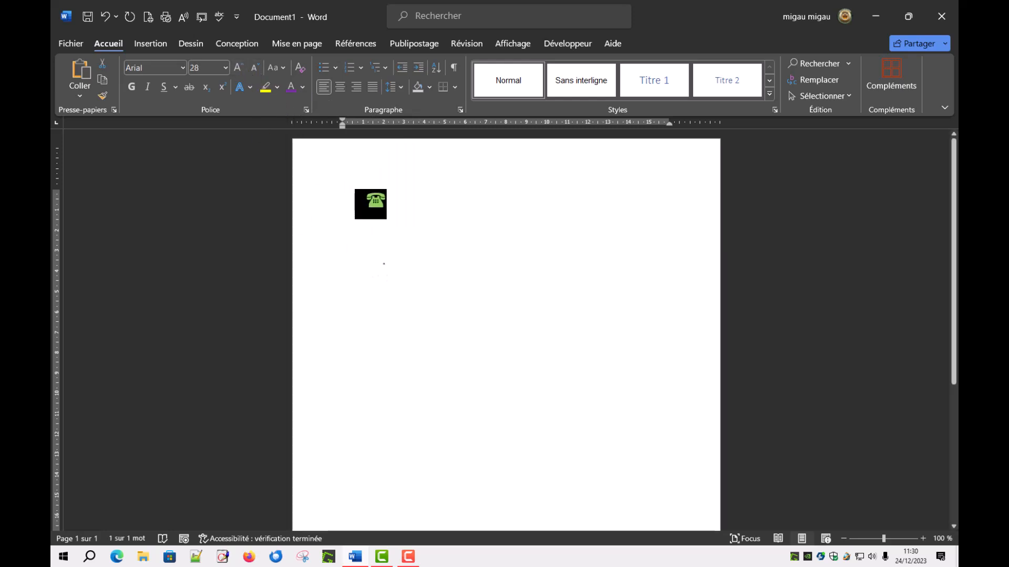
{"action": "left_click", "coordinate": [383, 246]}
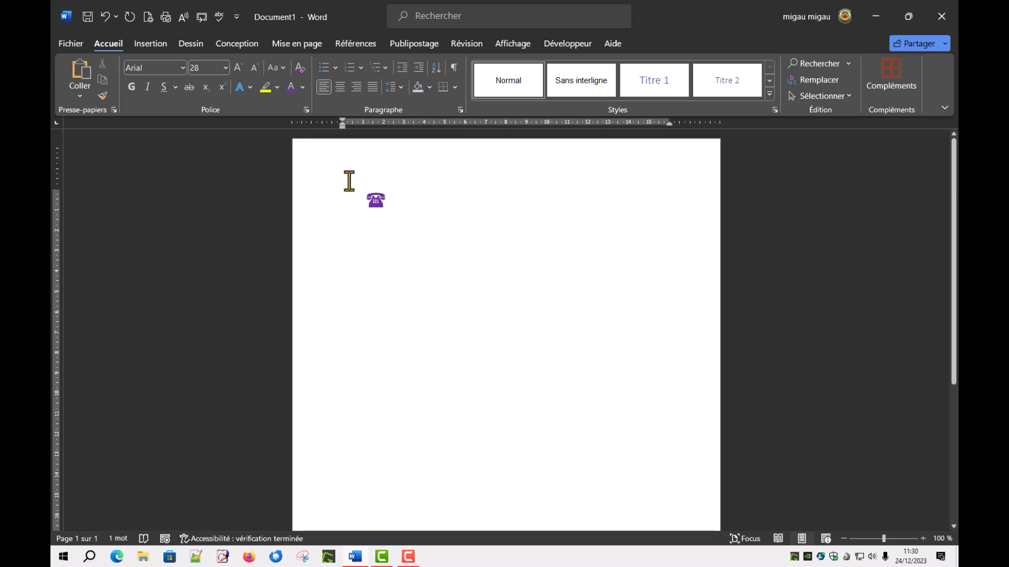
Step: Undo the size increases, the purple colour and the insertion of the telephone symbol
{"action": "left_click", "coordinate": [107, 17]}
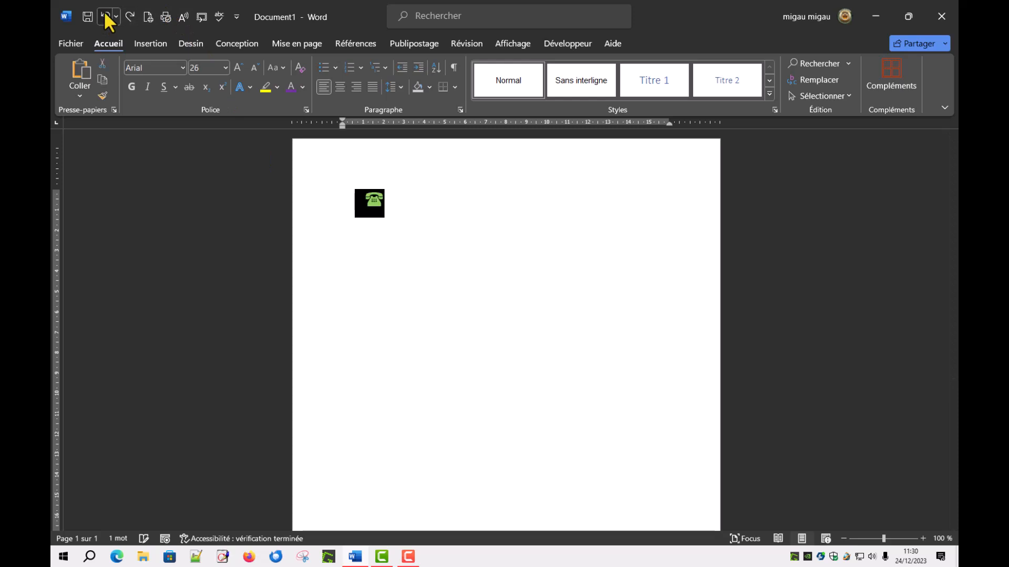
{"action": "left_click", "coordinate": [107, 16]}
{"action": "left_click", "coordinate": [107, 16]}
{"action": "left_click", "coordinate": [106, 17]}
{"action": "left_click", "coordinate": [106, 17]}
{"action": "left_click", "coordinate": [107, 17]}
{"action": "left_click", "coordinate": [107, 16]}
{"action": "left_click", "coordinate": [107, 17]}
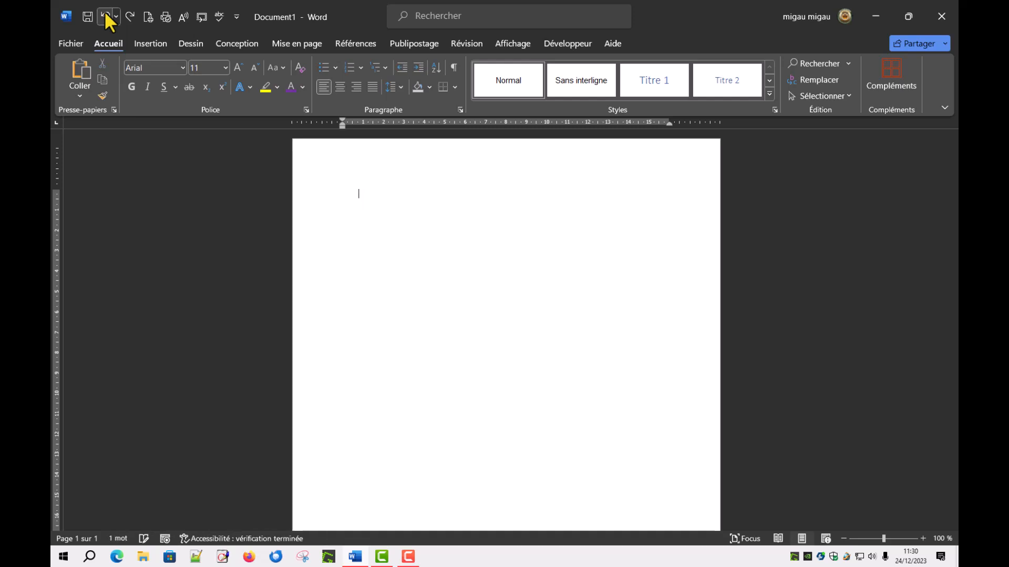
Step: Draw a text box about 3.1 cm wide and 1.8 cm high near the start of the page
{"action": "left_click", "coordinate": [145, 46]}
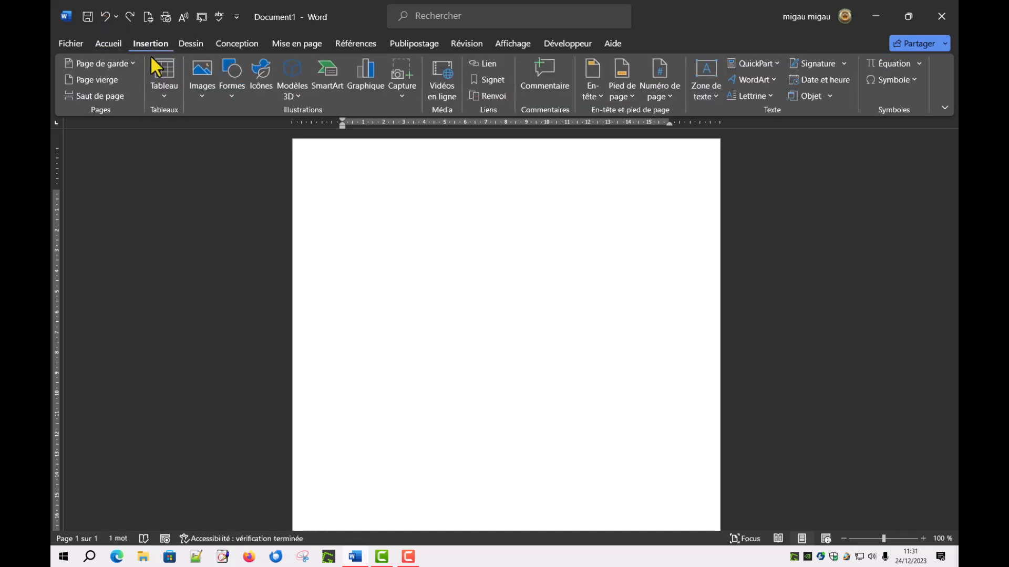
{"action": "left_click", "coordinate": [714, 93]}
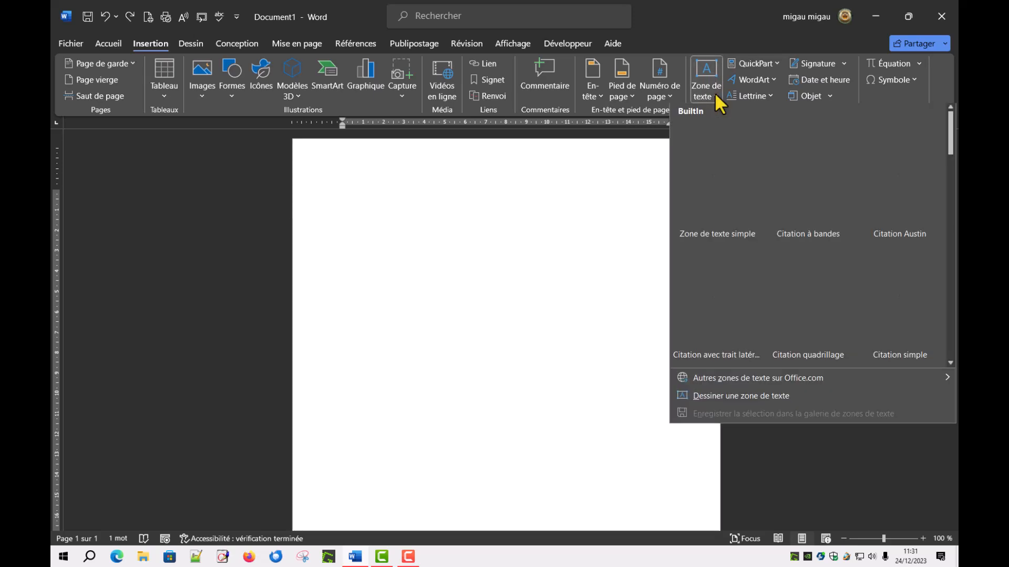
{"action": "left_click", "coordinate": [719, 400]}
{"action": "left_click_drag", "start_coordinate": [347, 199], "coordinate": [400, 240]}
{"action": "left_click_drag", "start_coordinate": [411, 237], "coordinate": [410, 237]}
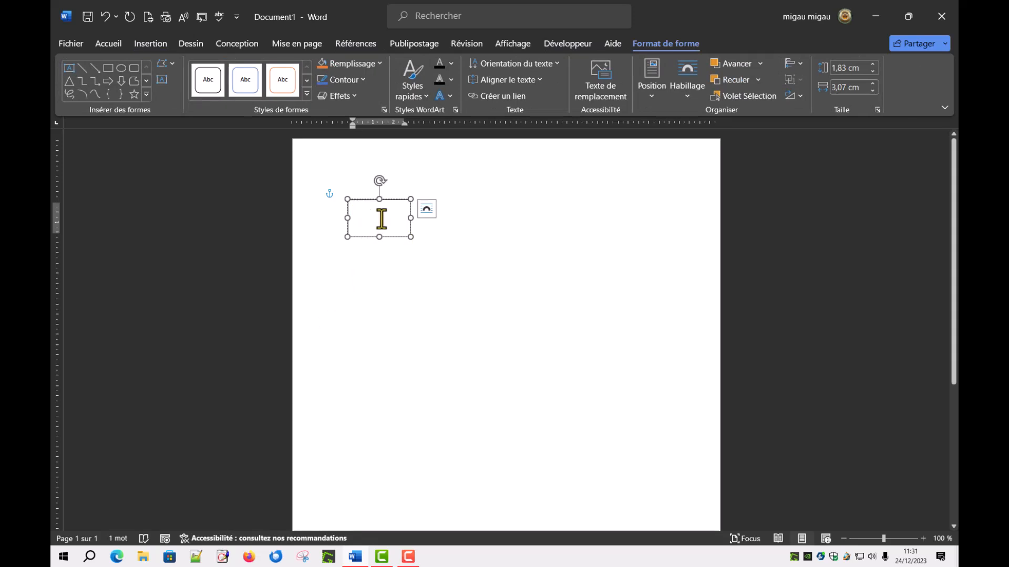
Step: Insert the recently used telephone symbol inside the text box and select it
{"action": "left_click", "coordinate": [144, 43]}
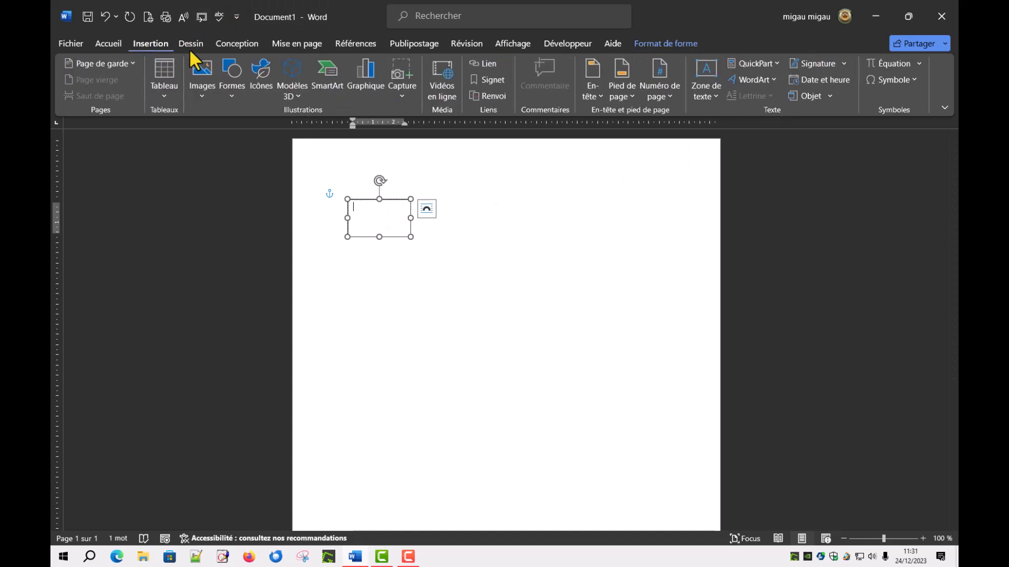
{"action": "left_click", "coordinate": [913, 78]}
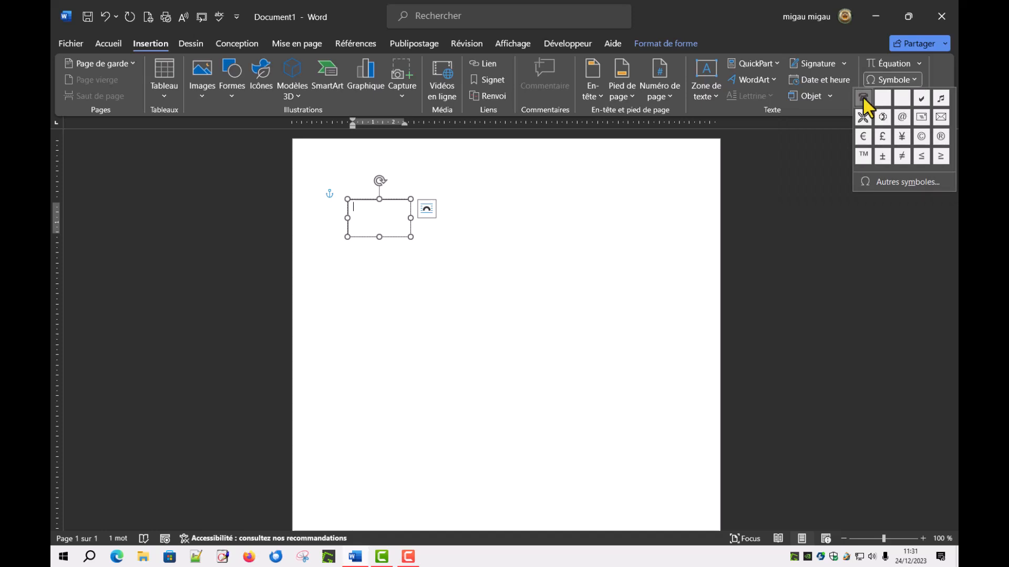
{"action": "left_click", "coordinate": [863, 96]}
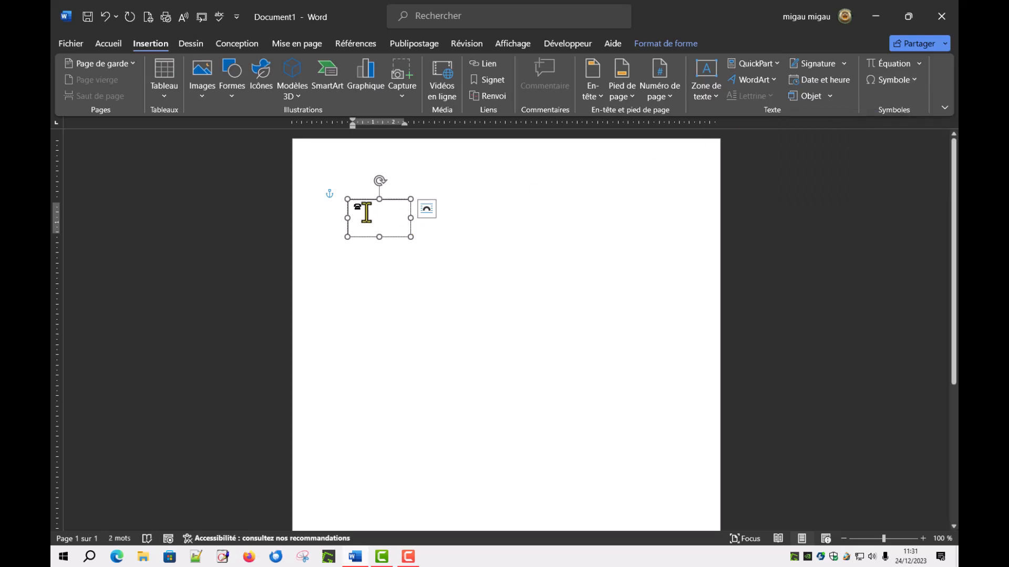
{"action": "left_click_drag", "start_coordinate": [367, 208], "coordinate": [351, 208]}
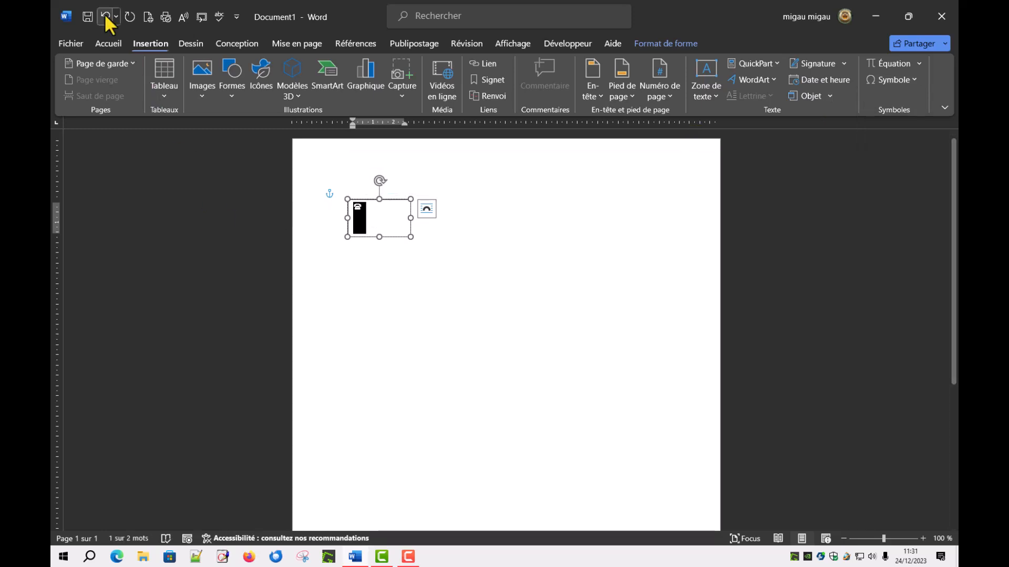
Step: Colour the telephone symbol in the text box purple and increase its font size to 26
{"action": "left_click", "coordinate": [99, 43]}
{"action": "left_click", "coordinate": [291, 86]}
{"action": "left_click", "coordinate": [239, 65]}
{"action": "left_click", "coordinate": [240, 66]}
{"action": "left_click", "coordinate": [240, 66]}
{"action": "left_click", "coordinate": [240, 66]}
{"action": "left_click", "coordinate": [239, 66]}
{"action": "left_click", "coordinate": [239, 66]}
{"action": "left_click", "coordinate": [239, 66]}
{"action": "left_click", "coordinate": [239, 66]}
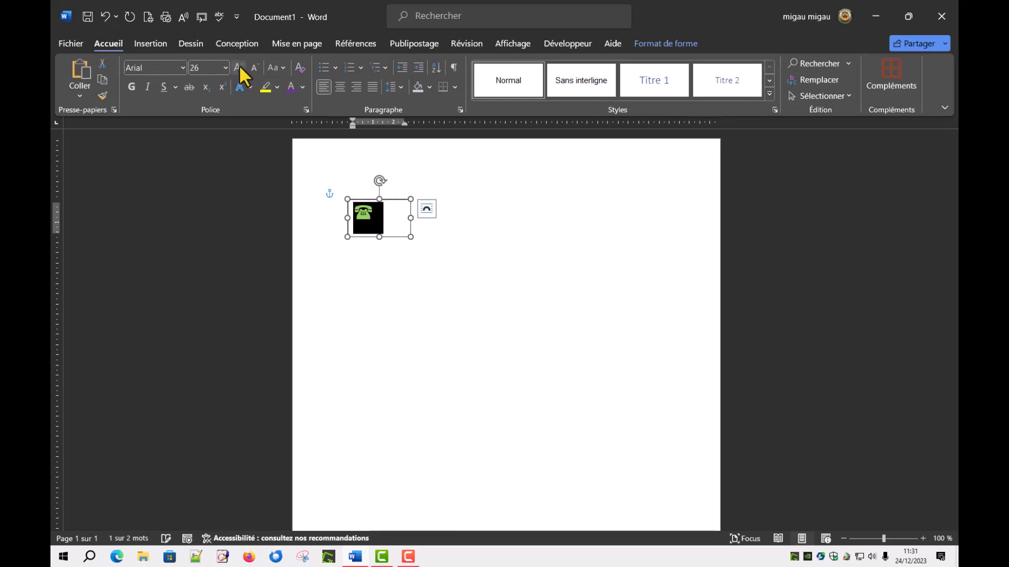
Step: Centre the telephone symbol horizontally in its text box and review the box's text-wrapping layout options
{"action": "left_click", "coordinate": [340, 87]}
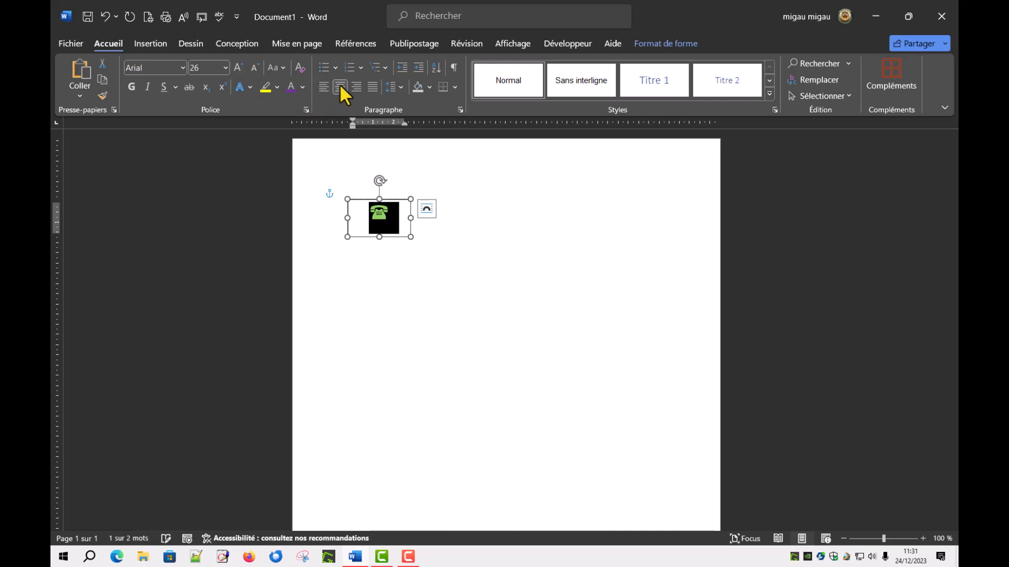
{"action": "left_click", "coordinate": [426, 208]}
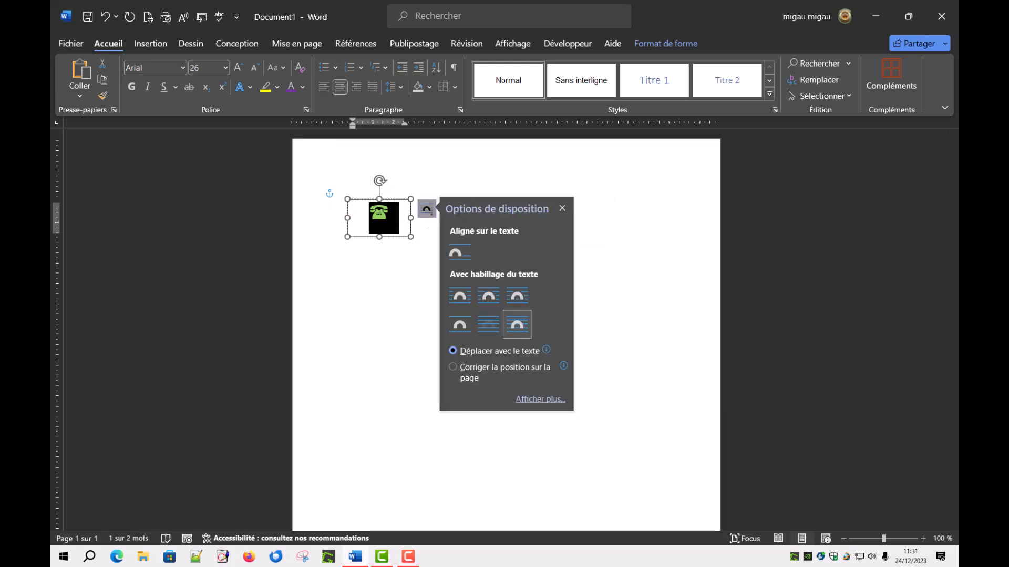
{"action": "left_click", "coordinate": [484, 321]}
{"action": "left_click", "coordinate": [378, 289]}
Step: Shrink the text box around the telephone symbol to about 1.3 cm wide and 1.11 cm high and move it further down the page's left margin
{"action": "left_click", "coordinate": [394, 223]}
{"action": "left_click_drag", "start_coordinate": [407, 236], "coordinate": [338, 233]}
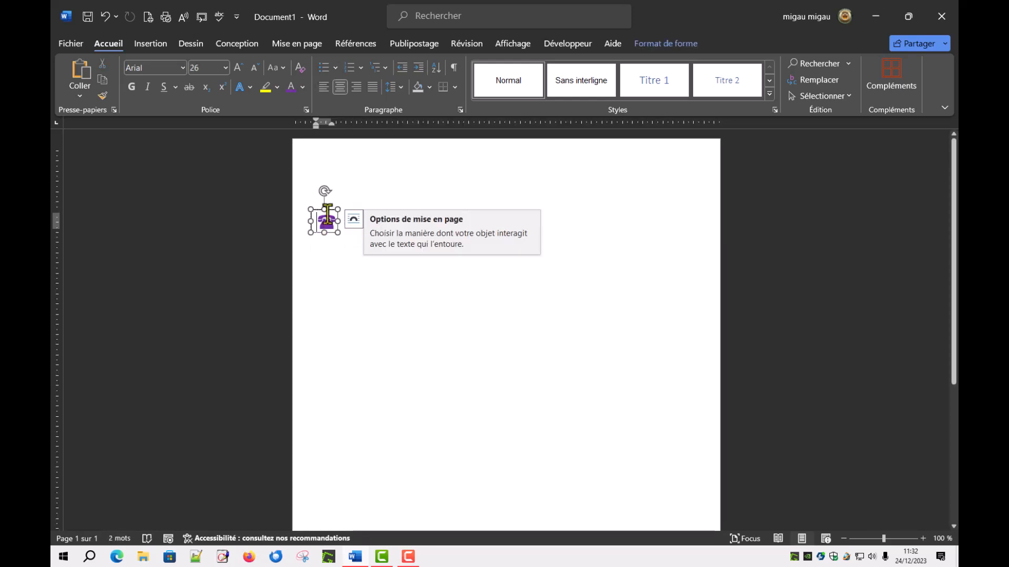
{"action": "left_click_drag", "start_coordinate": [335, 227], "coordinate": [341, 298]}
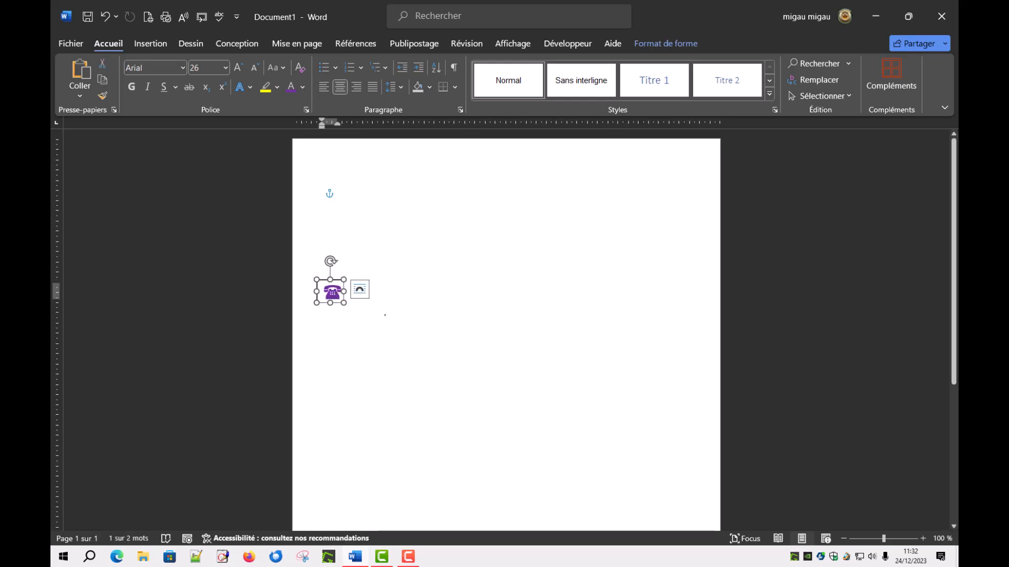
{"action": "left_click", "coordinate": [382, 310]}
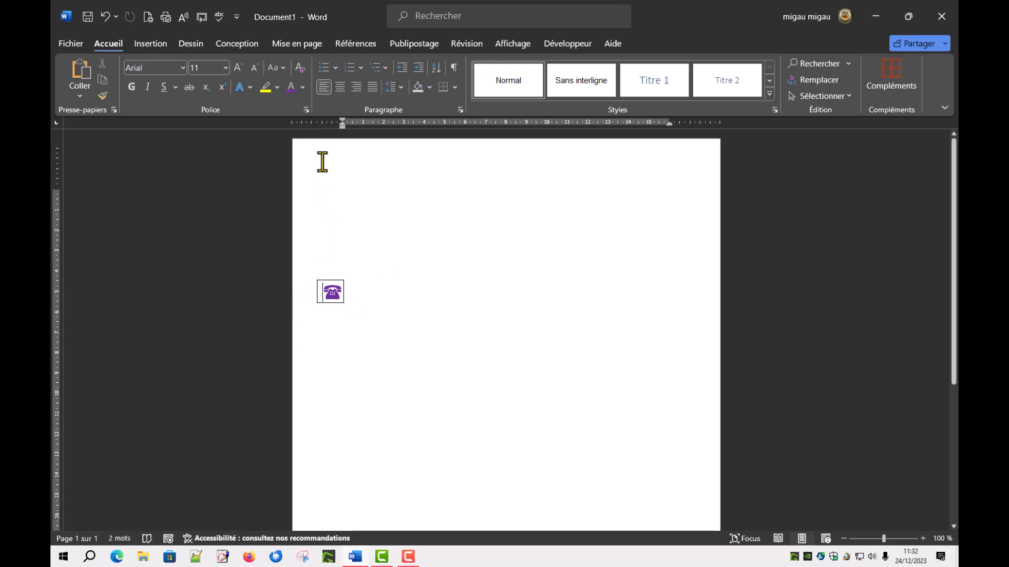
Step: Remove the fill and the outline from the telephone's text box and deselect it
{"action": "left_click", "coordinate": [330, 292]}
{"action": "left_click", "coordinate": [380, 63]}
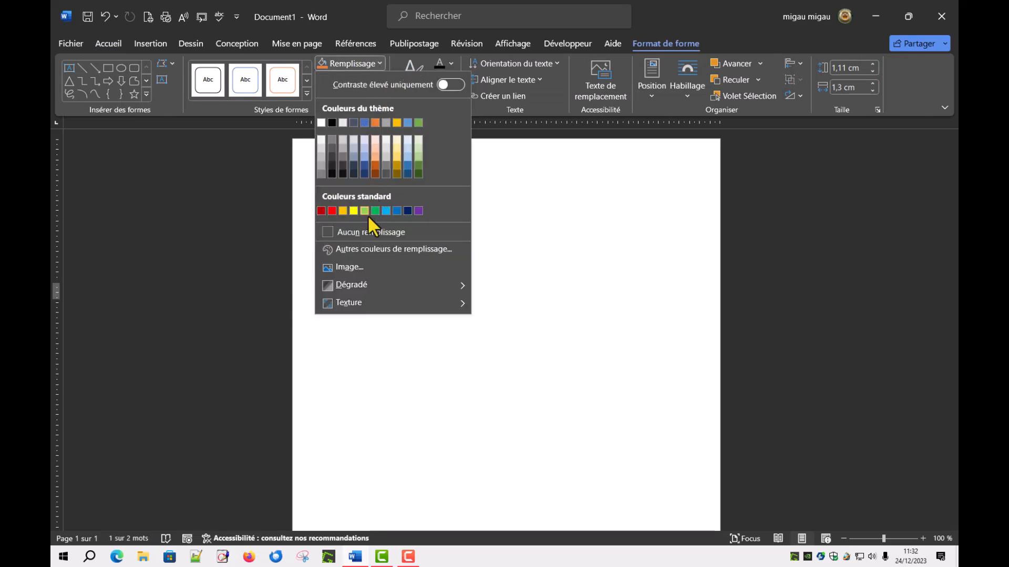
{"action": "left_click", "coordinate": [368, 232]}
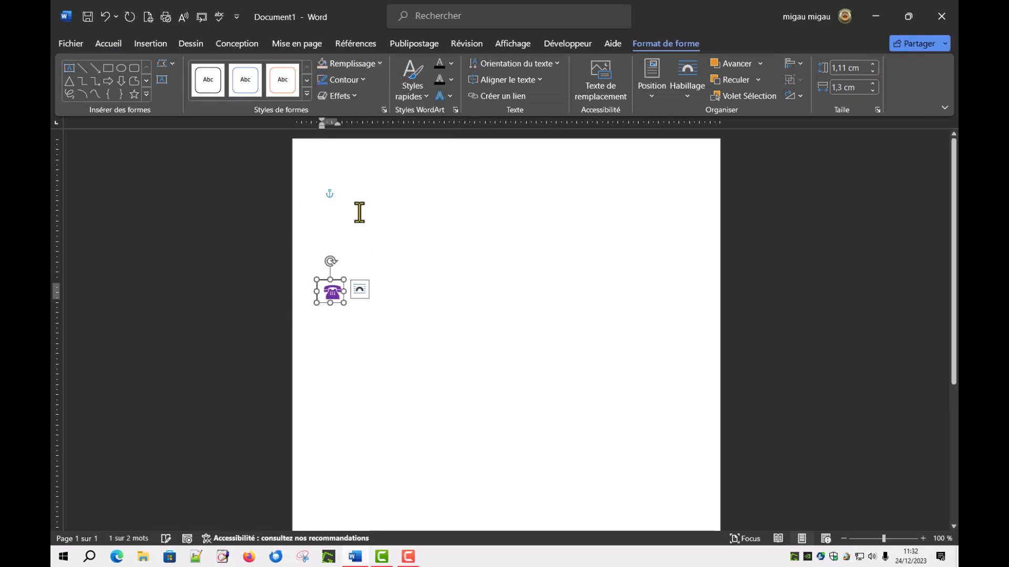
{"action": "left_click", "coordinate": [360, 80]}
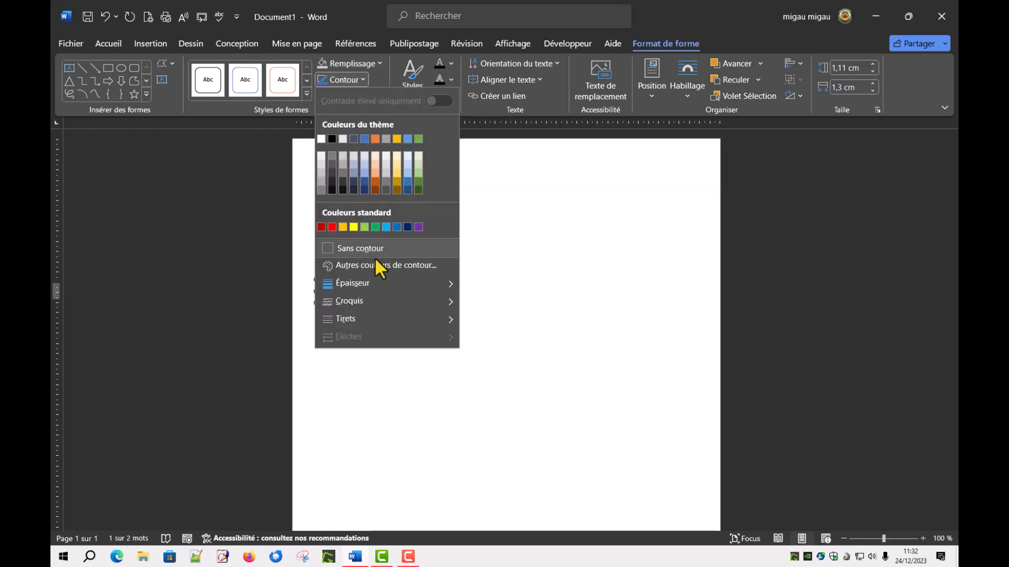
{"action": "left_click", "coordinate": [363, 251]}
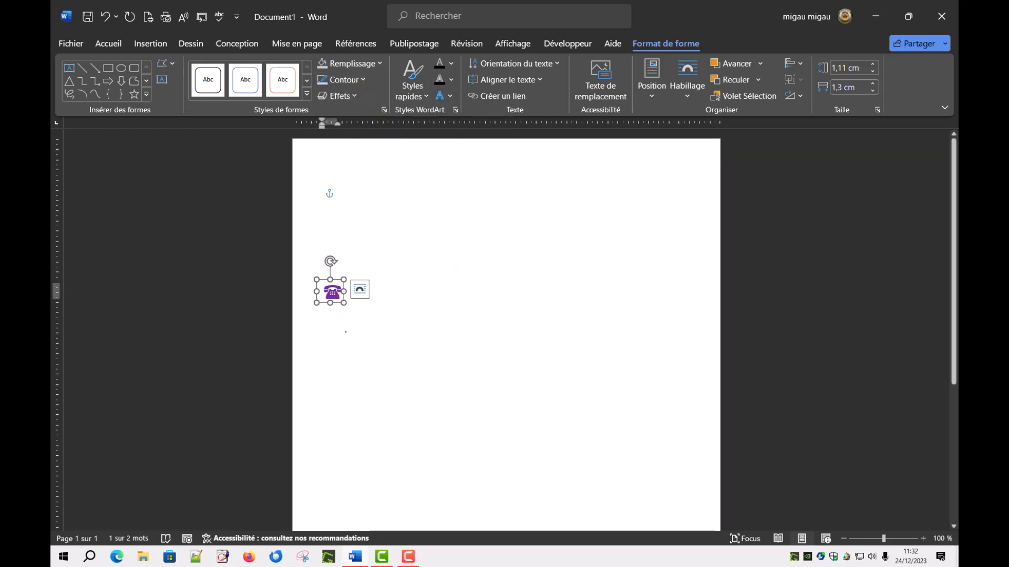
{"action": "left_click", "coordinate": [350, 329]}
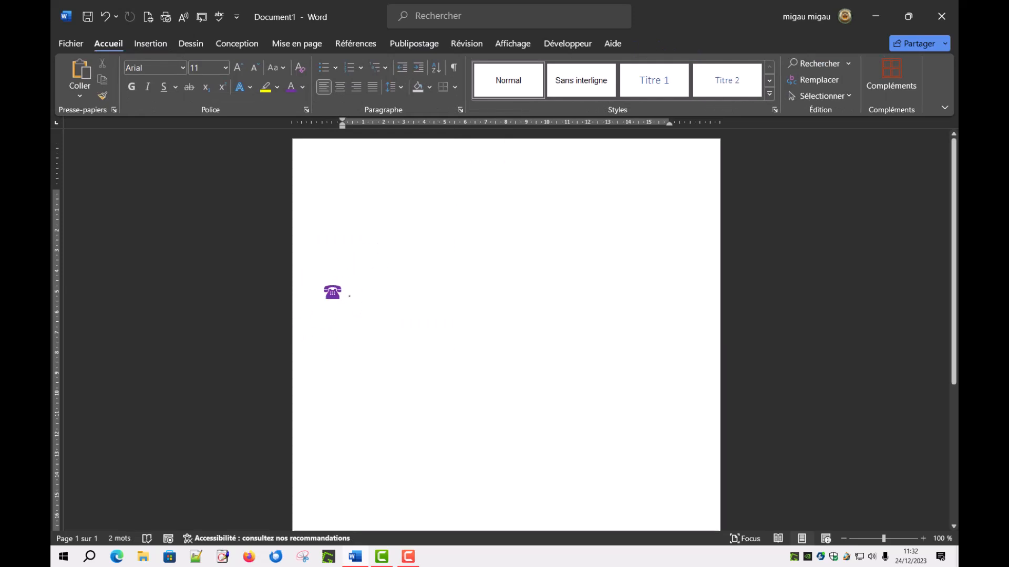